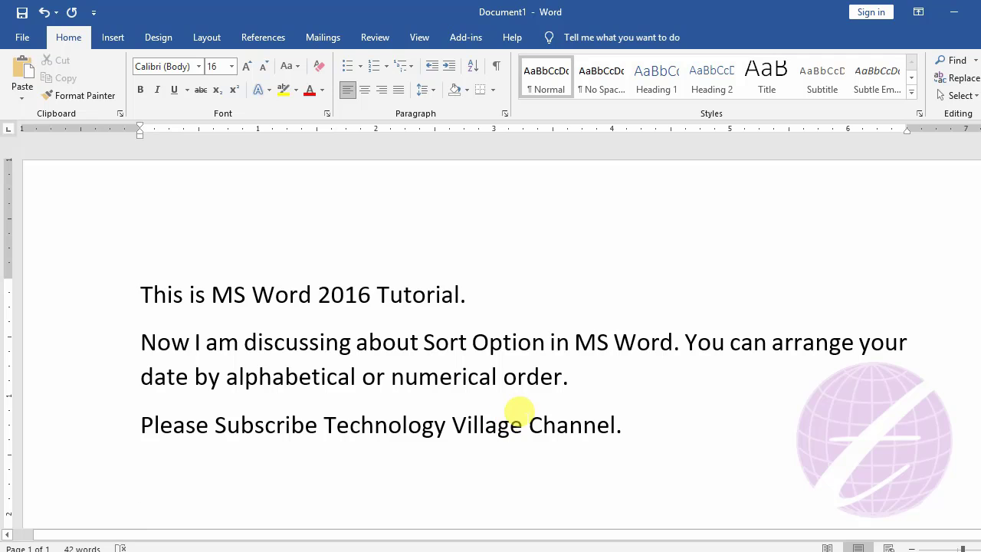
# Select the six unsorted names, from Saud down to Dulal
pyautogui.scroll(-2, 519, 410)
pyautogui.scroll(-2, 519, 412)
pyautogui.scroll(-1, 407, 383)
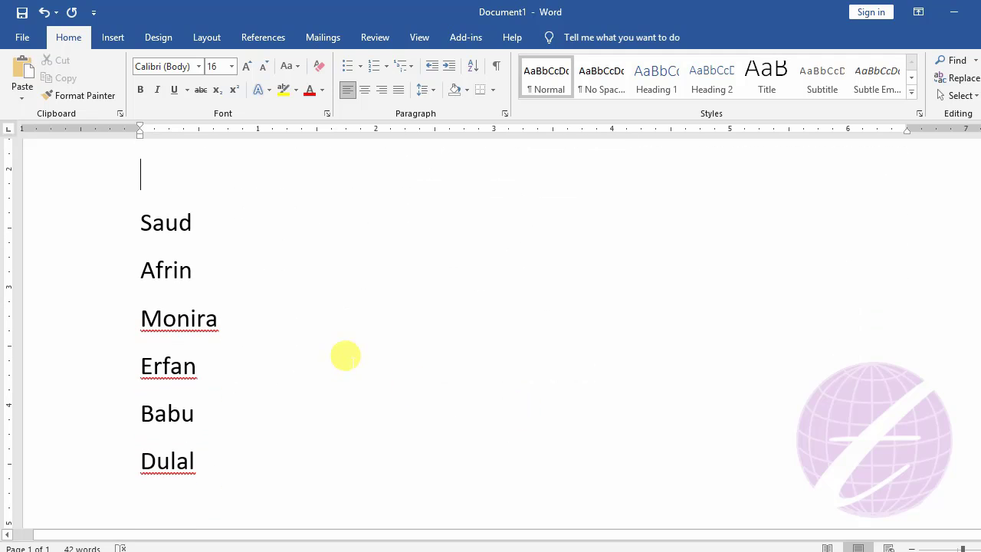
pyautogui.scroll(-1, 184, 340)
pyautogui.scroll(1, 169, 269)
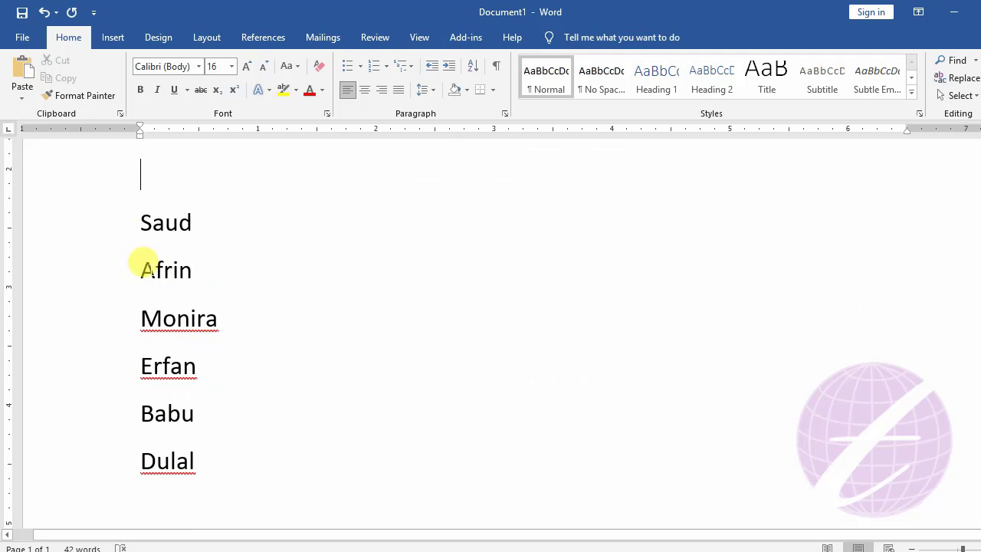
pyautogui.click(143, 224)
pyautogui.moveTo(146, 226); pyautogui.dragTo(195, 461)
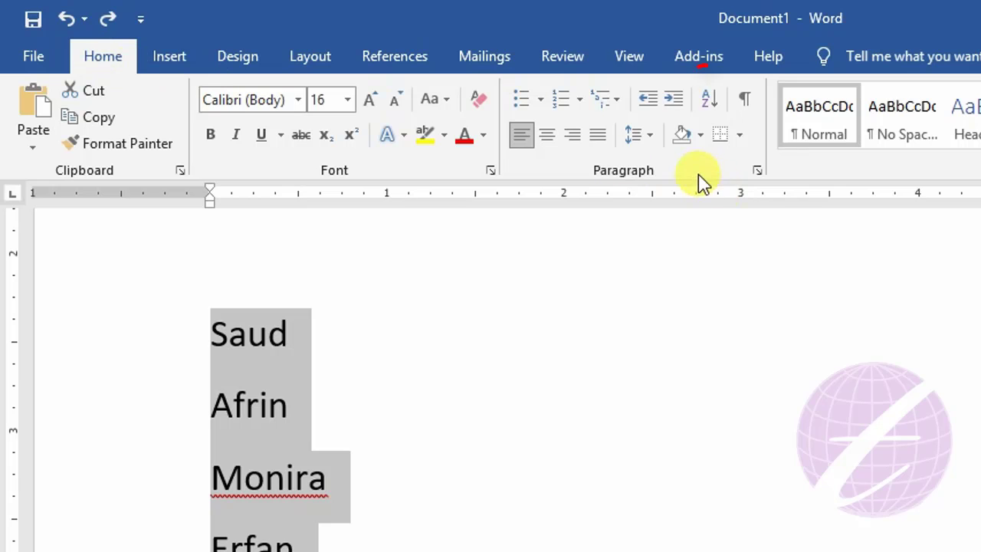
# Sort the selected names by paragraph text in ascending order, giving Afrin through Saud
pyautogui.click(721, 104)
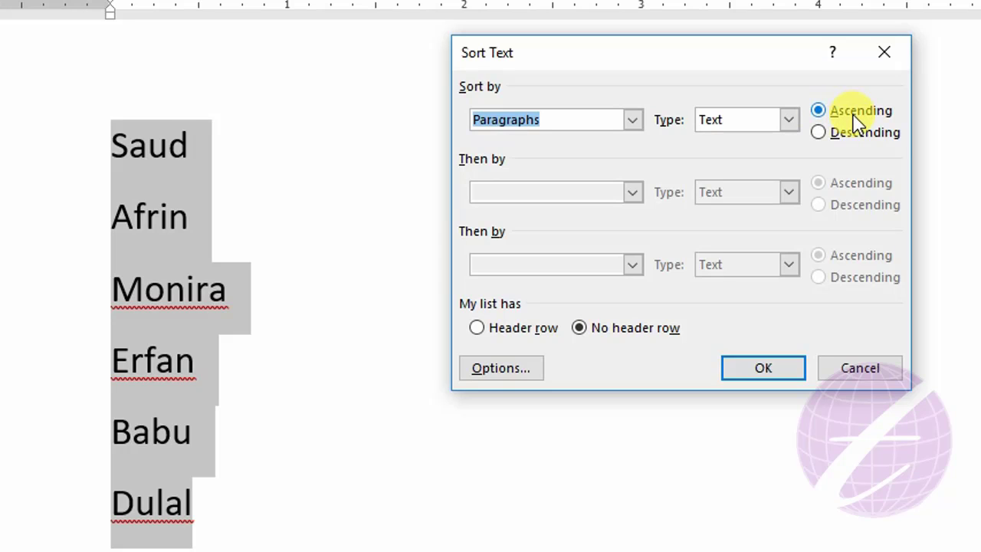
pyautogui.click(759, 371)
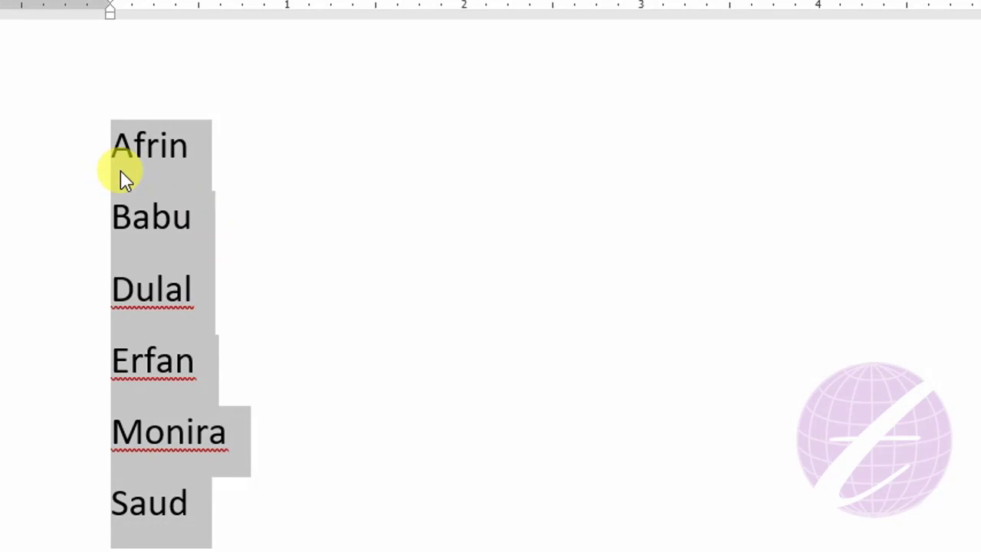
# Select the whole sorted name list, from Afrin down to Saud
pyautogui.click(116, 153)
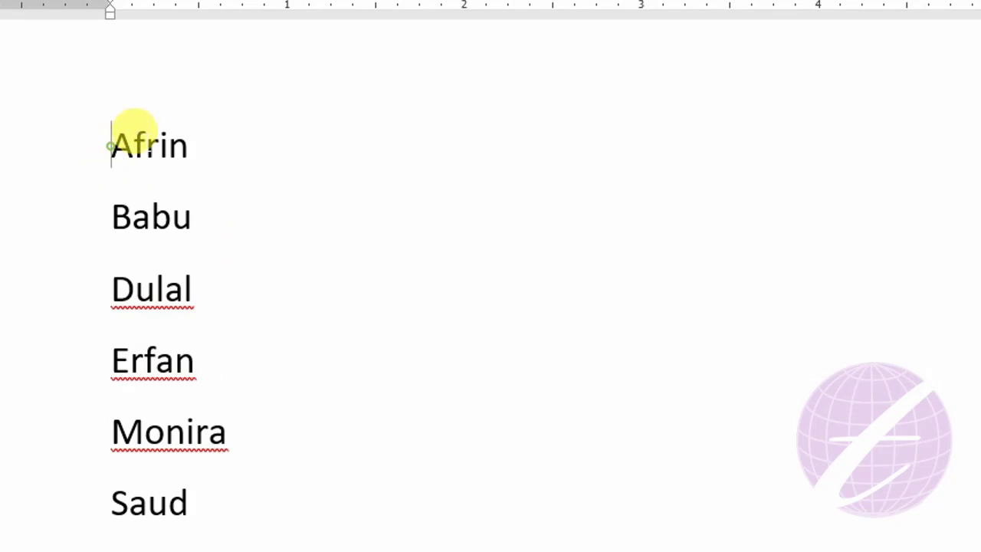
pyautogui.moveTo(111, 145); pyautogui.dragTo(197, 136)
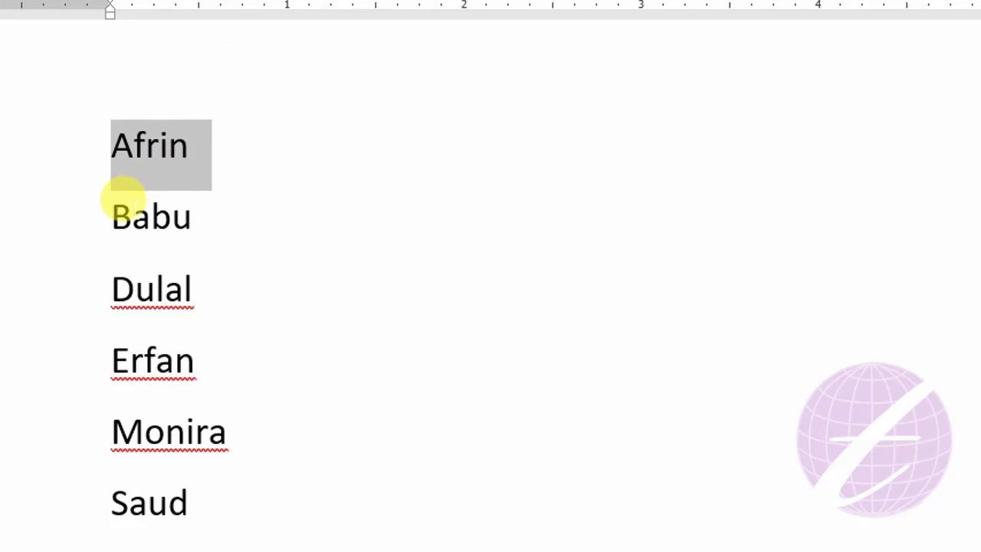
pyautogui.click(127, 217)
pyautogui.click(125, 276)
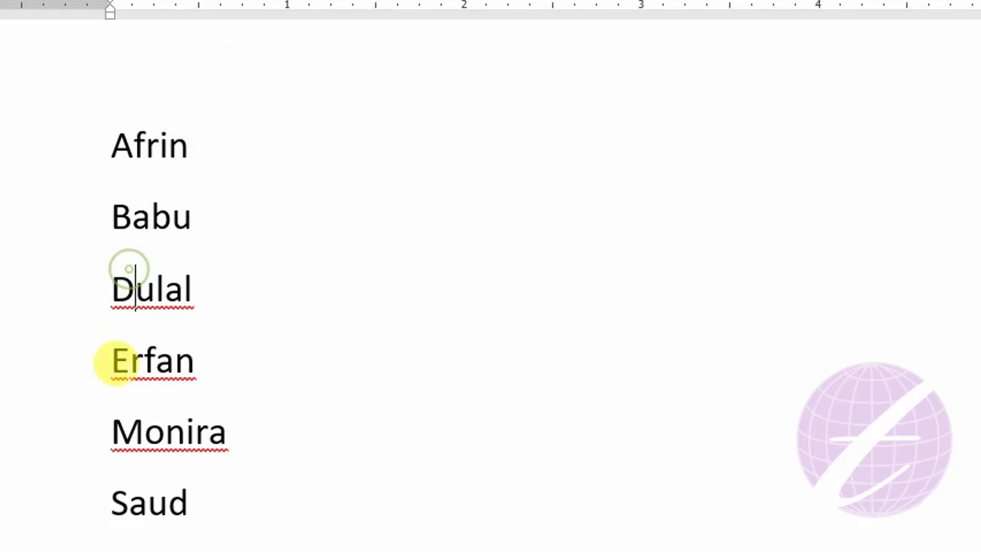
pyautogui.click(123, 500)
pyautogui.moveTo(98, 494); pyautogui.dragTo(171, 495)
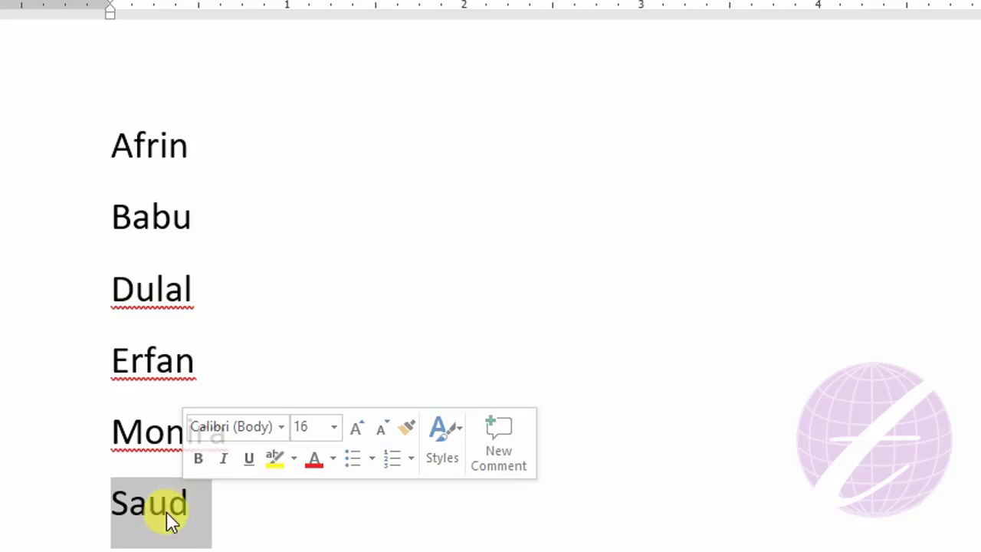
pyautogui.click(128, 499)
pyautogui.moveTo(103, 132); pyautogui.dragTo(196, 497)
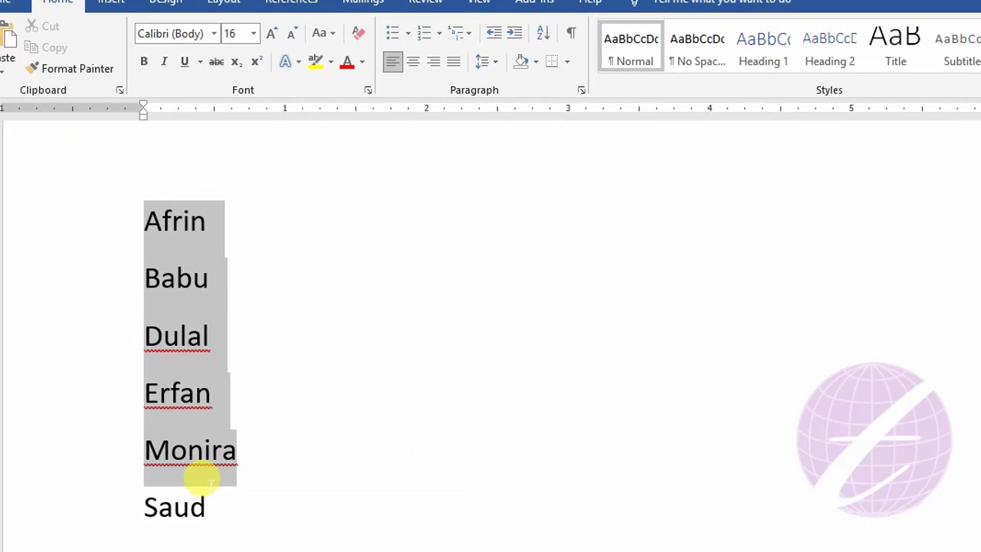
# Sort the names in descending order so they read Saud, Monira, Erfan, Dulal, Babu, Afrin
pyautogui.click(543, 34)
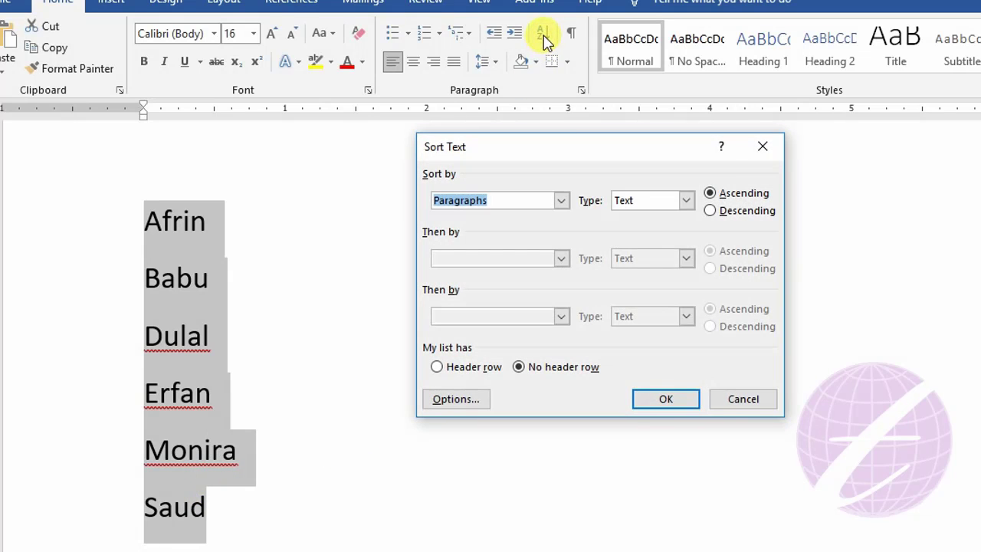
pyautogui.click(712, 215)
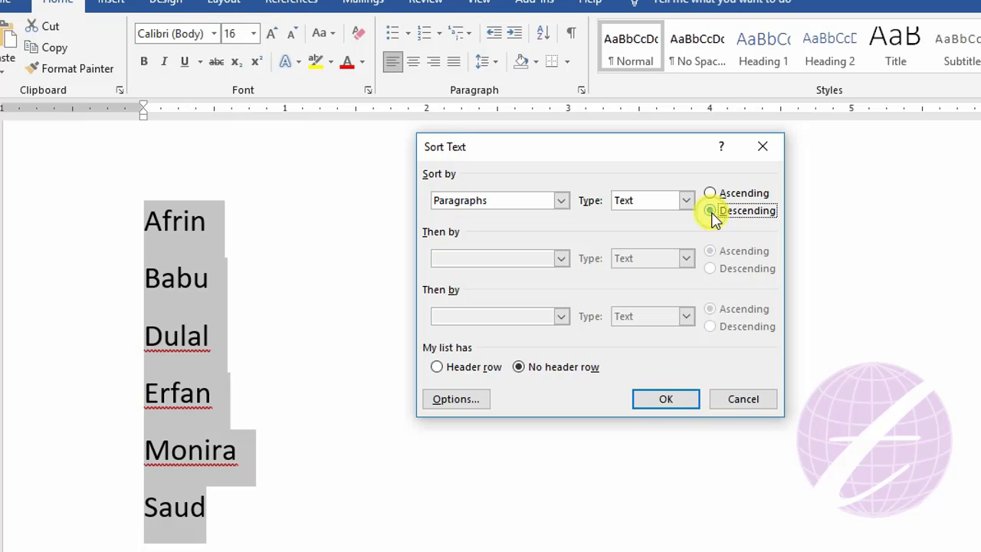
pyautogui.click(661, 399)
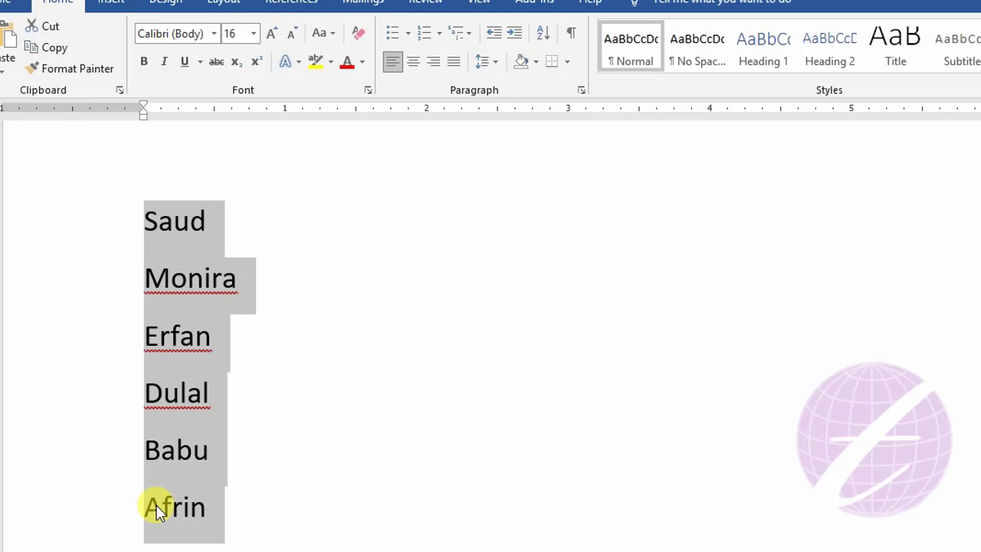
# Select the numbers 2, 4, 1, 5, 3 and sort them ascending as Number type
pyautogui.scroll(-3, 287, 414)
pyautogui.scroll(-3, 288, 398)
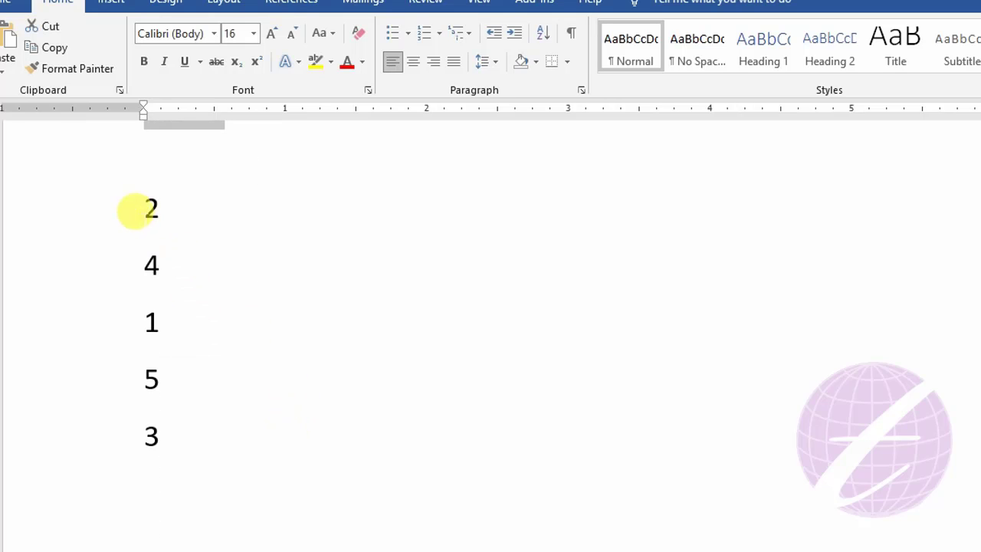
pyautogui.moveTo(138, 190)
pyautogui.mouseDown()
pyautogui.moveTo(174, 426)
pyautogui.moveTo(161, 433)
pyautogui.mouseUp()
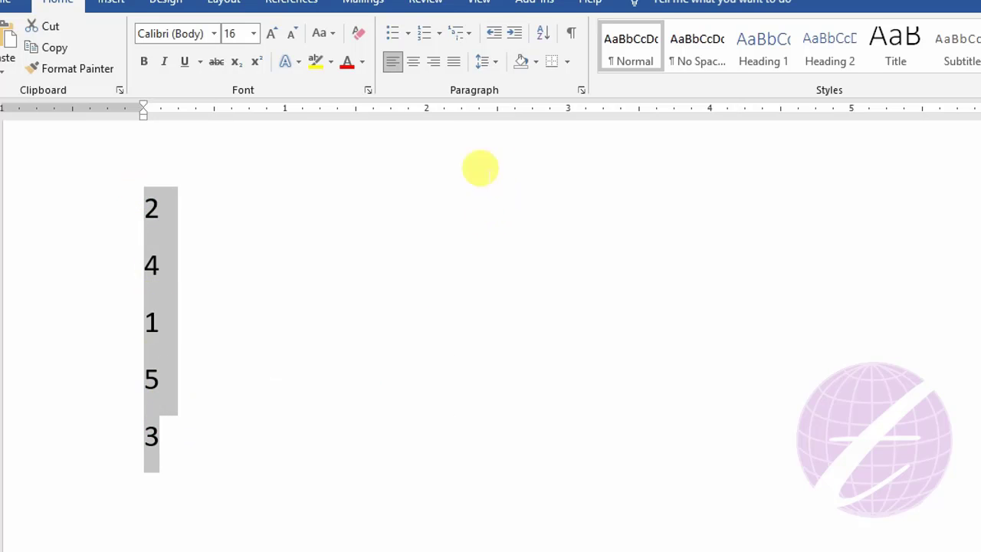
pyautogui.click(543, 33)
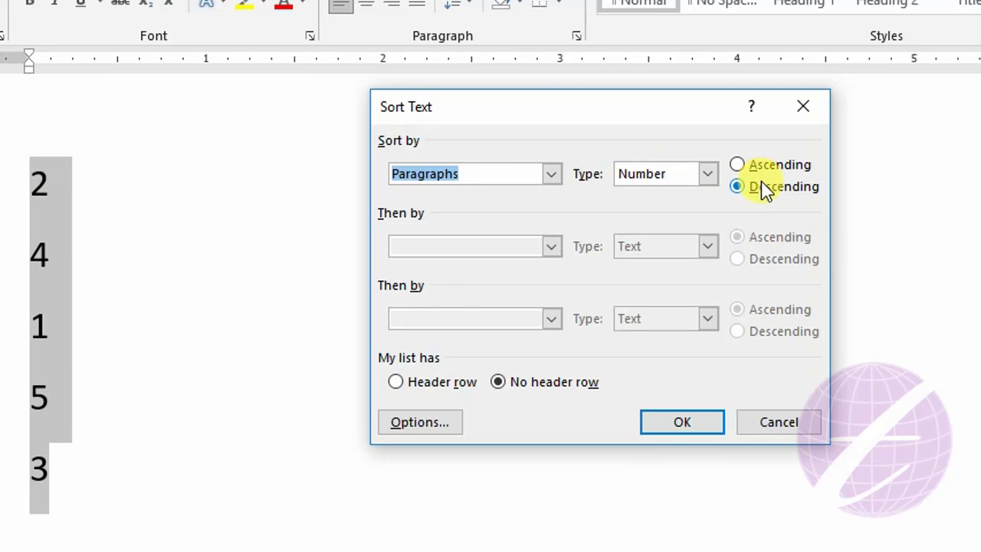
pyautogui.click(740, 165)
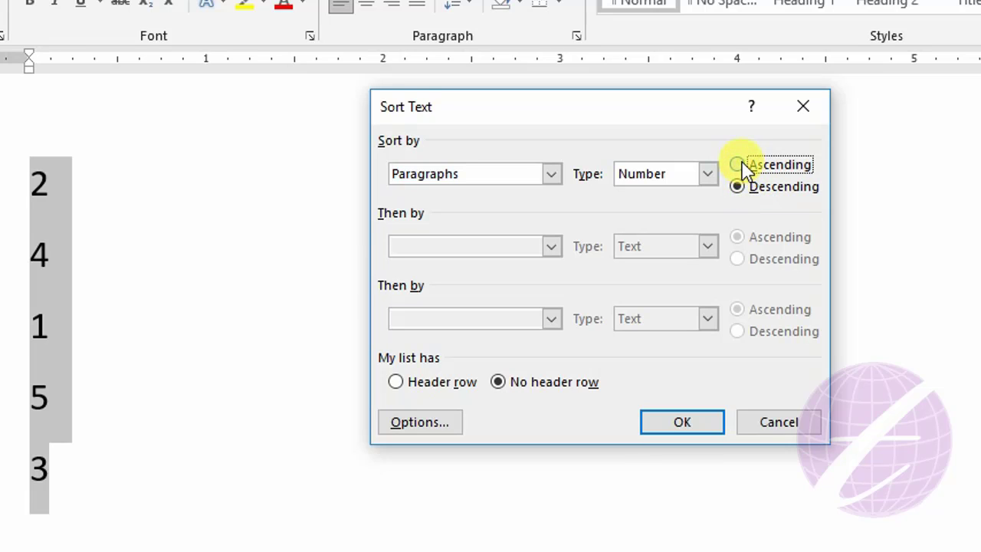
pyautogui.click(685, 422)
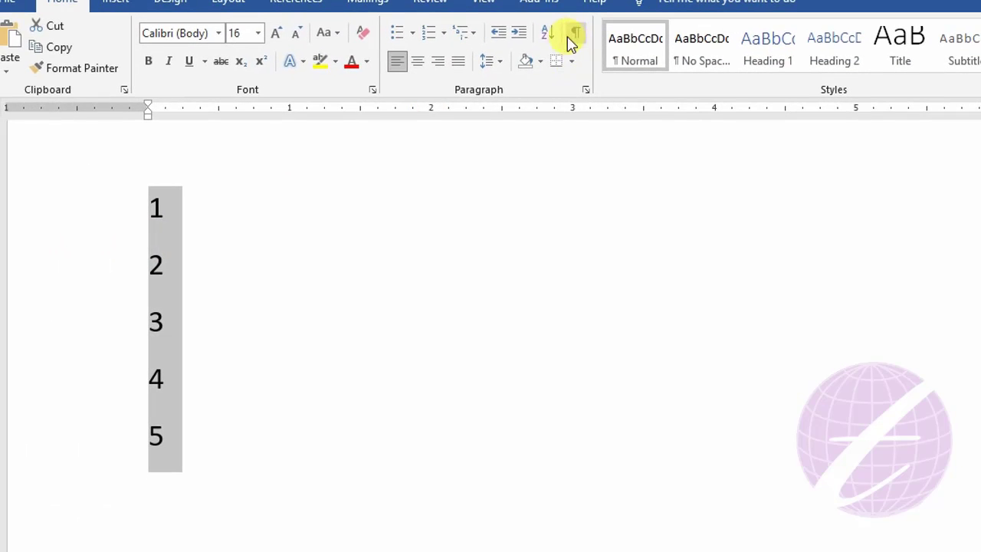
# Re-sort the numbers descending as Number type so they read 5, 4, 3, 2, 1
pyautogui.click(552, 32)
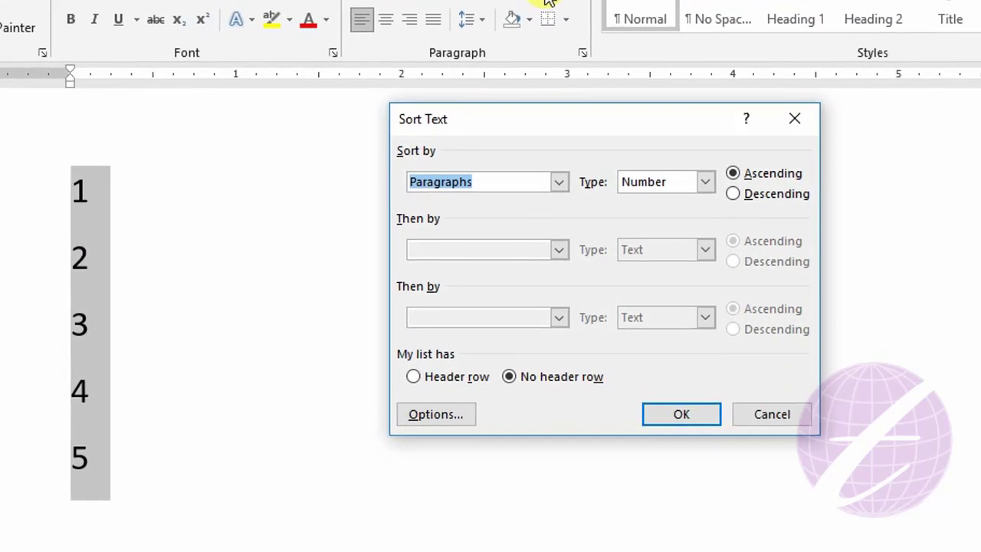
pyautogui.click(741, 185)
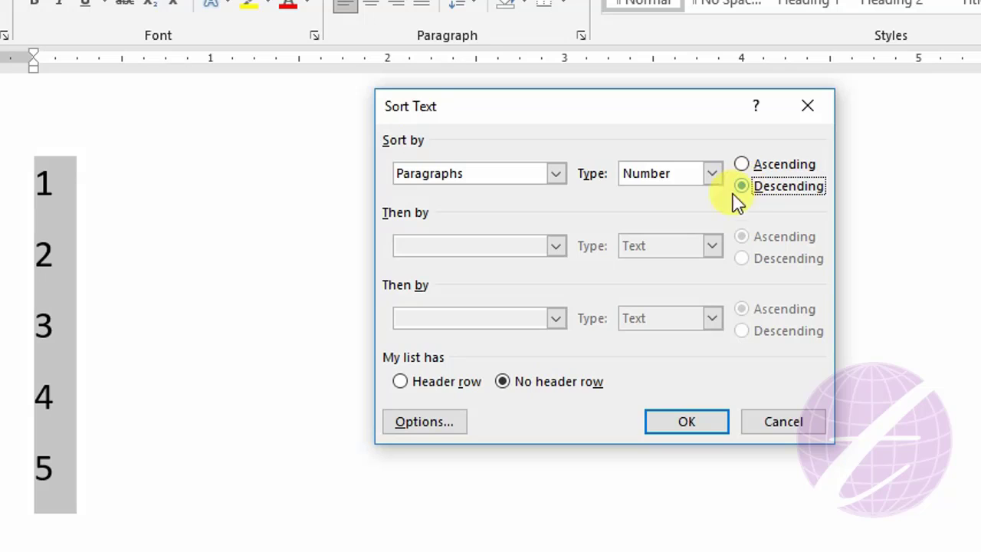
pyautogui.click(690, 422)
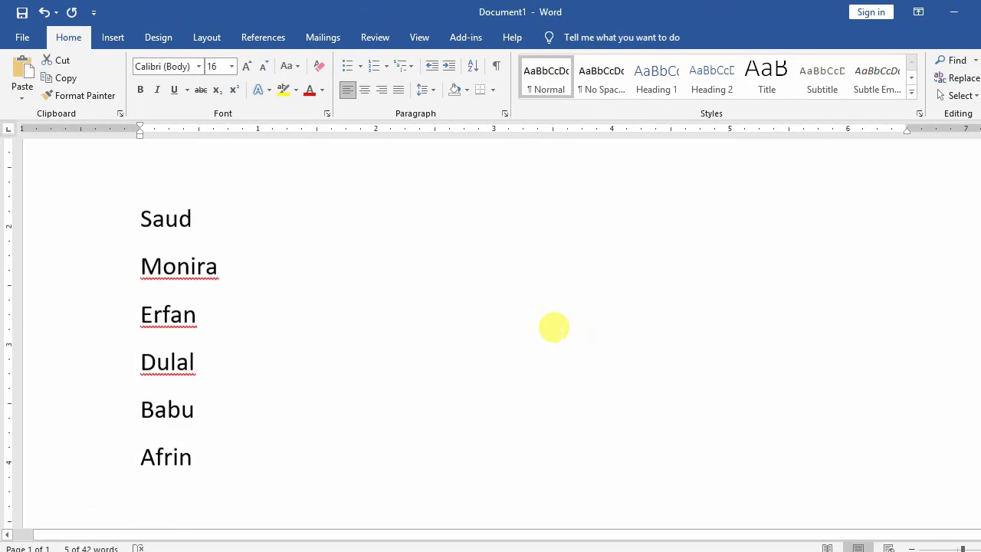
pyautogui.scroll(1, 554, 322)
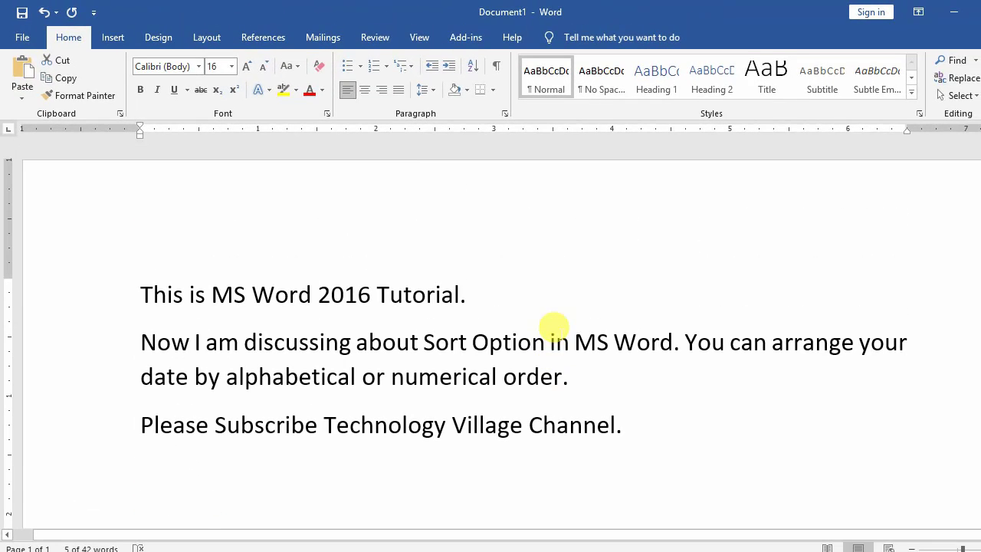